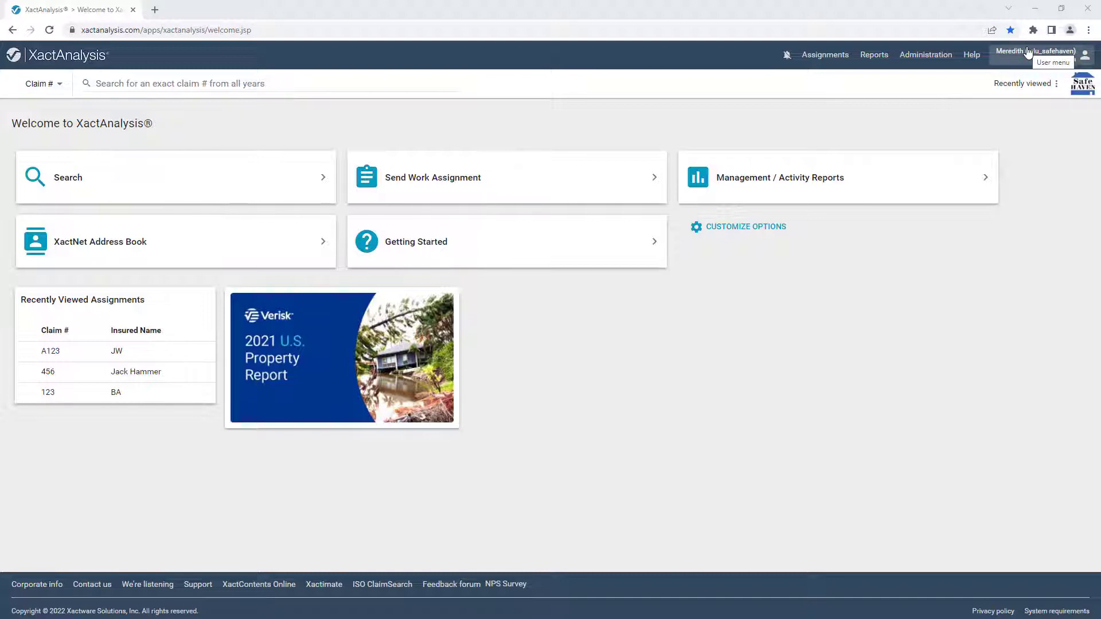
Step: Go to Bulk Assignment Import from the Assignments menu to see past imports
click(830, 65)
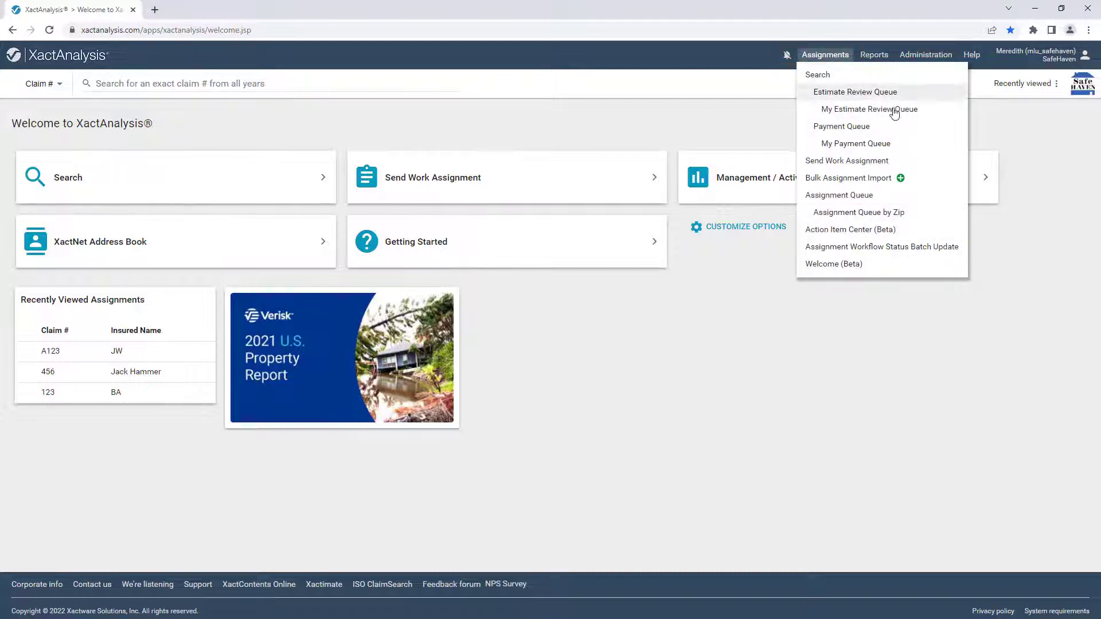
click(887, 181)
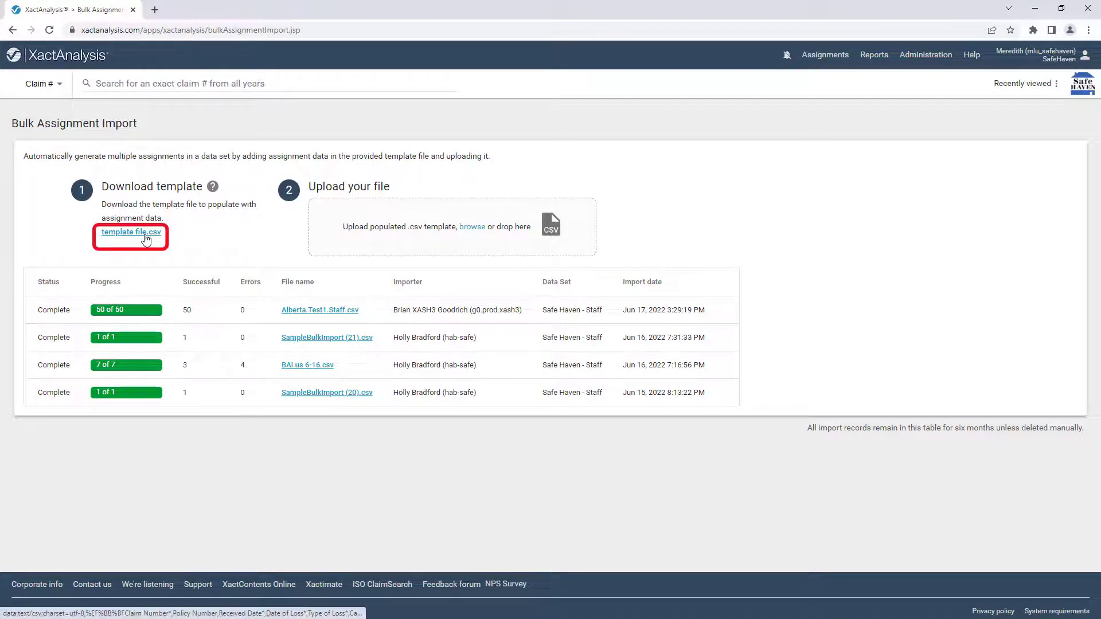
Step: Download the template file.csv and check its Mobile Phone# and Email Address# columns in XA10
click(145, 240)
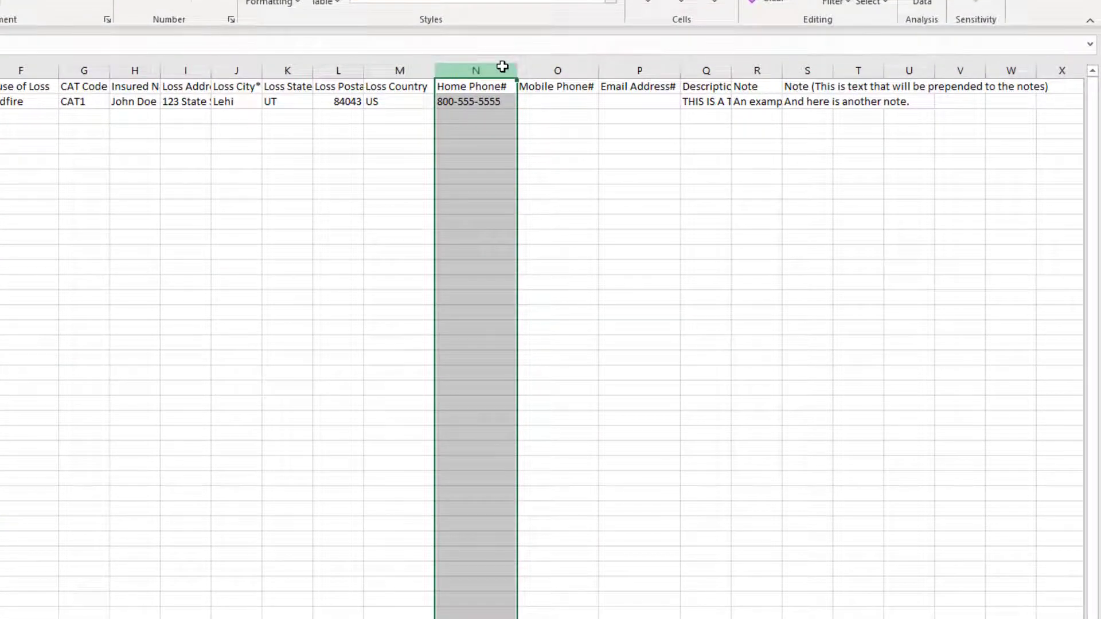
click(558, 70)
click(641, 69)
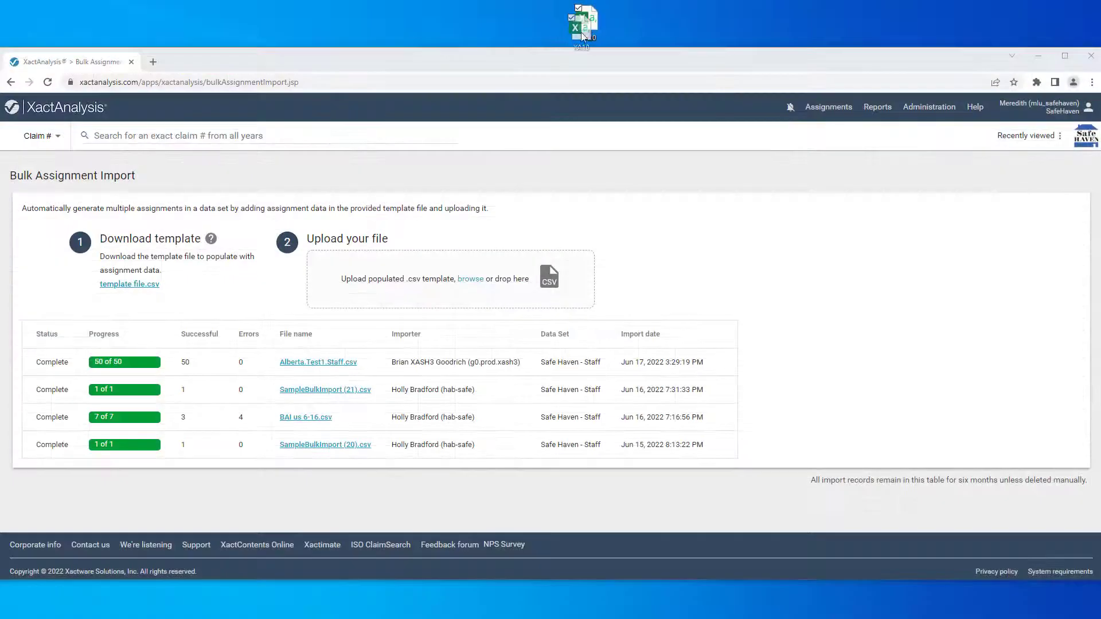
Step: Drop XA10.csv into the upload zone, keep Safe Haven - Staff, and create 10 assignments
drag(587, 19, 479, 287)
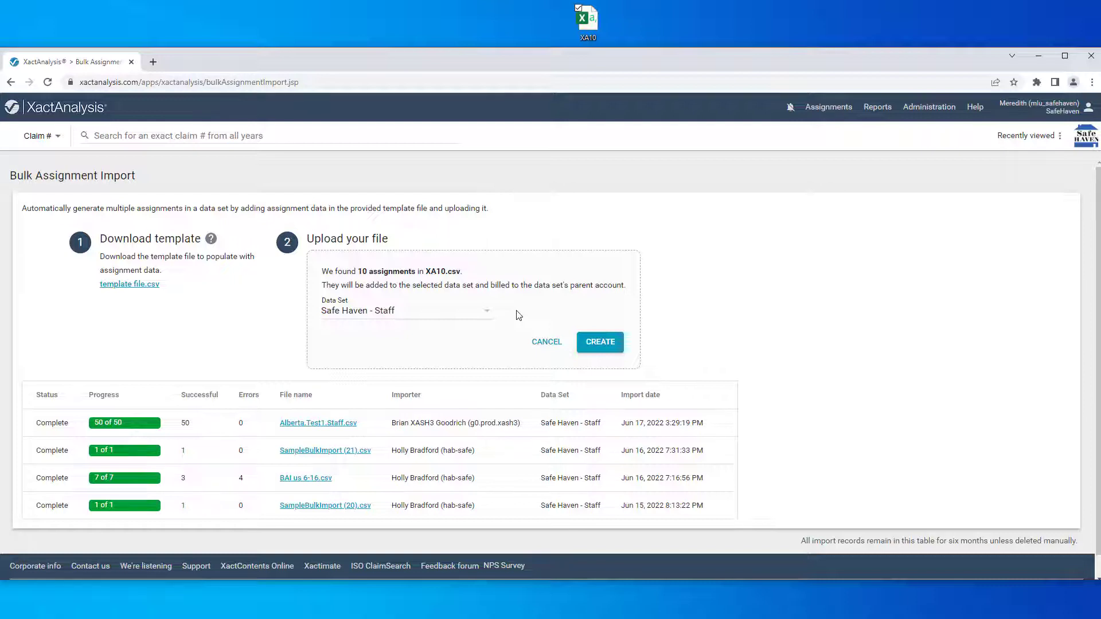
click(440, 324)
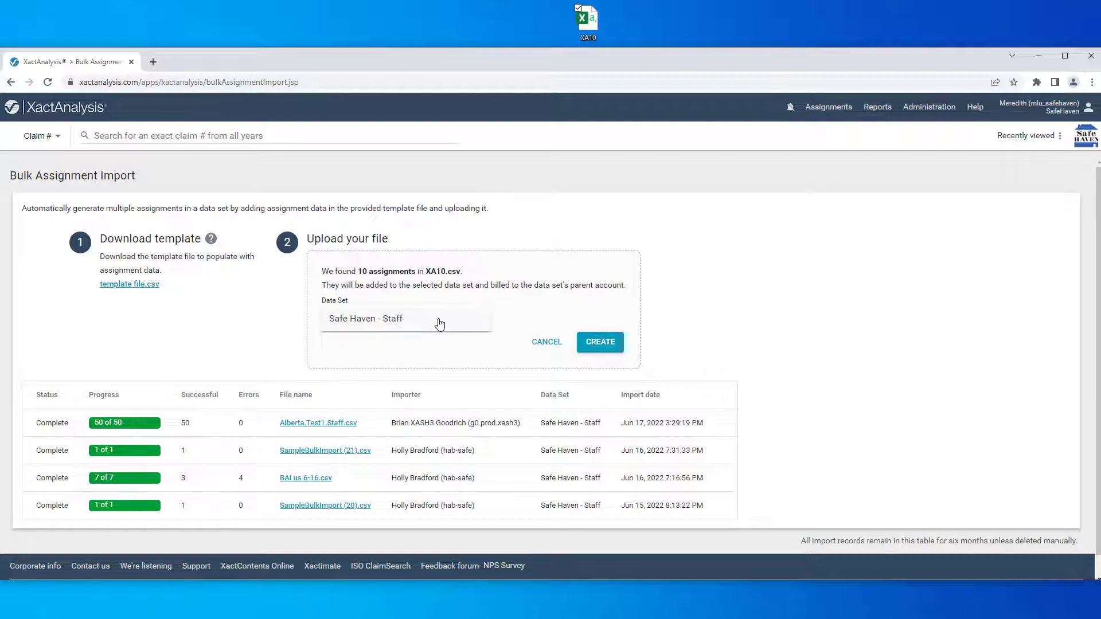
click(438, 324)
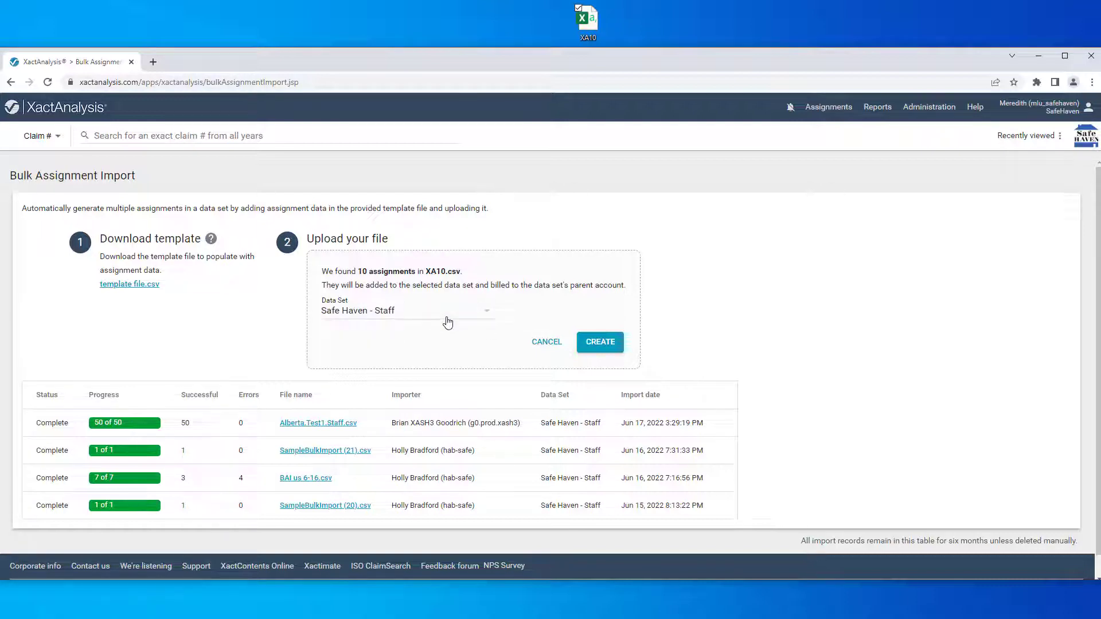
click(600, 344)
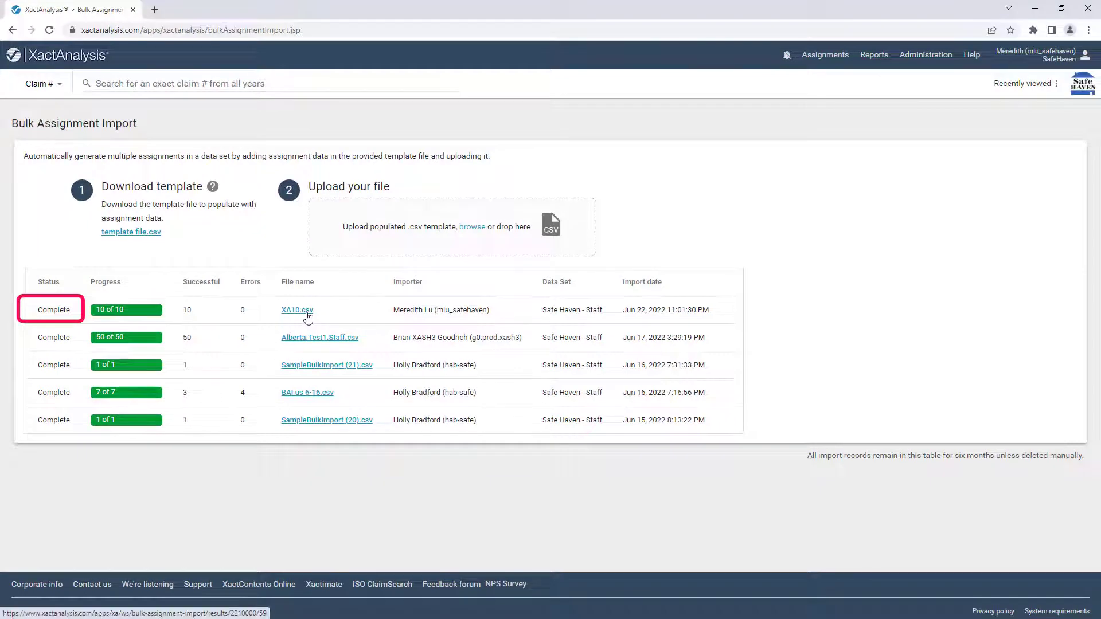
Step: Download XA10-RESULTS (1).csv from the import table and open it
click(297, 310)
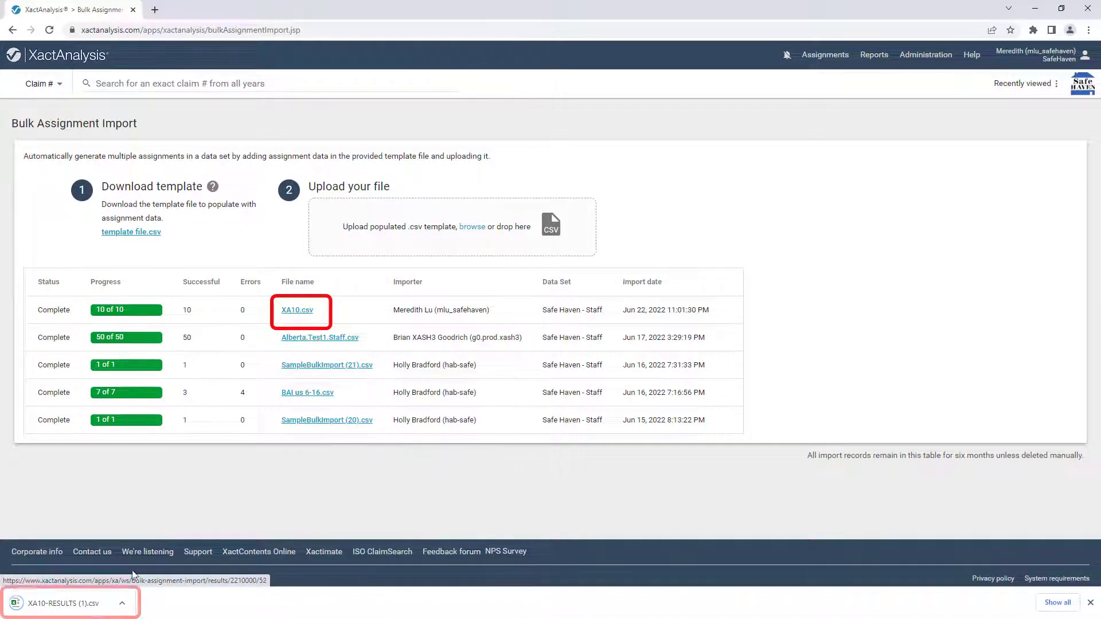
click(118, 592)
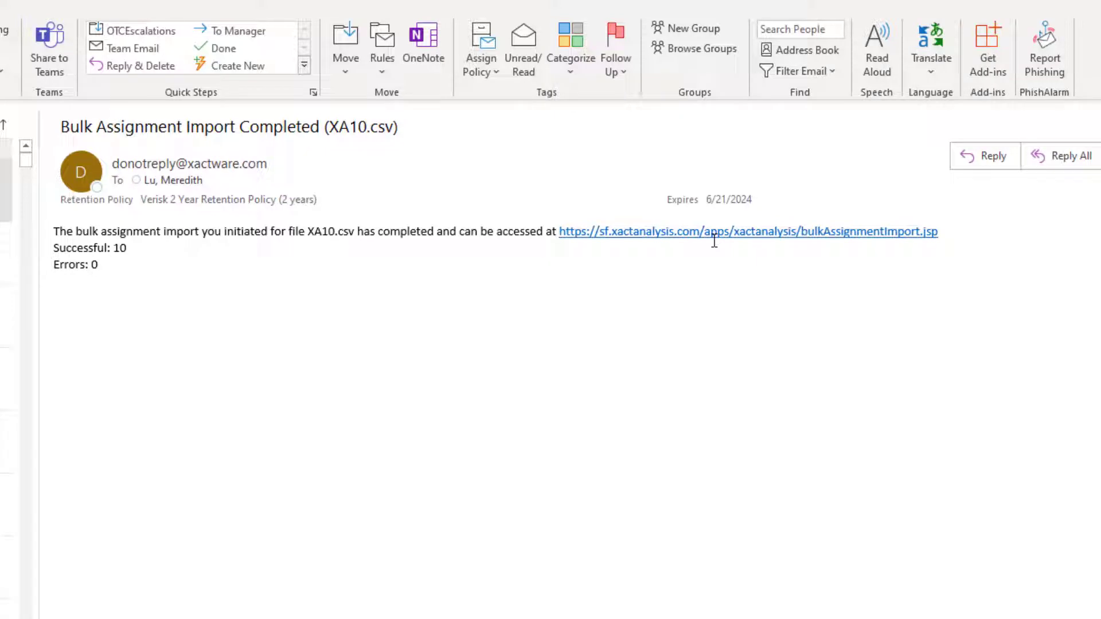
Step: Leave the Outlook confirmation email and go back to XactAnalysis's Assignments menu
click(720, 233)
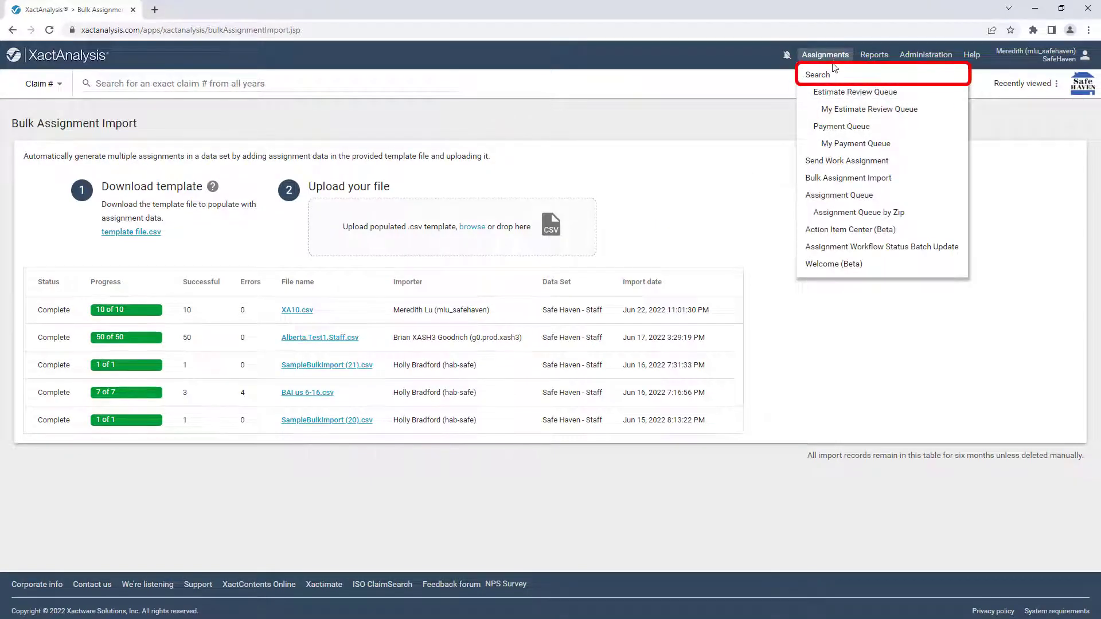
Step: Search assignments and check claims DN-05132022A through DN-05132022J in the results
click(833, 74)
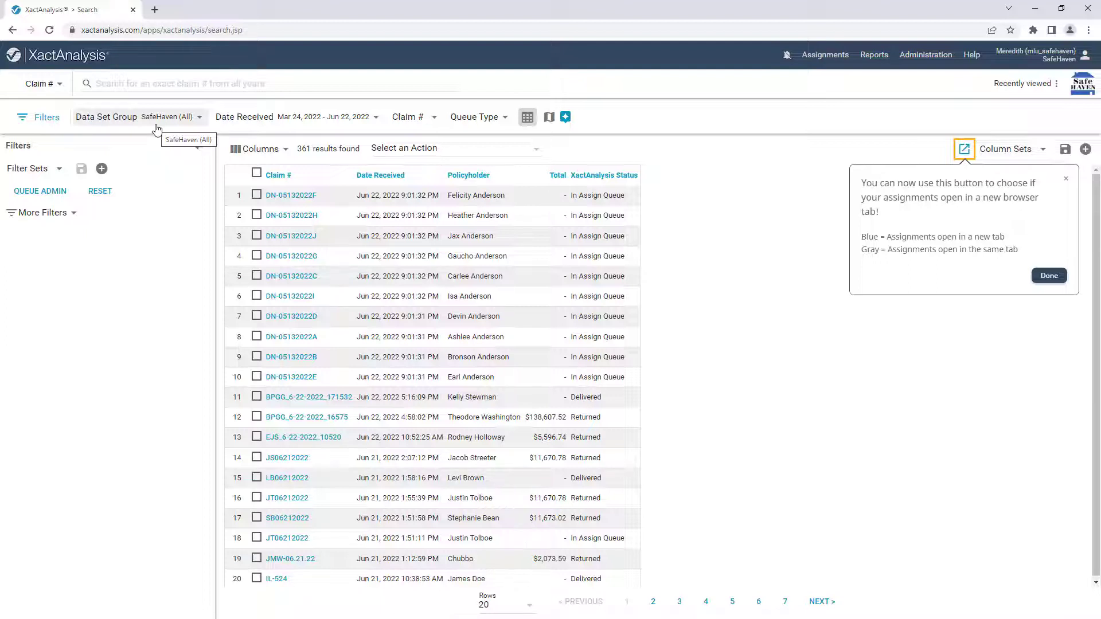
click(256, 195)
click(256, 216)
click(257, 235)
click(256, 256)
click(256, 277)
click(257, 296)
click(256, 316)
click(257, 337)
click(256, 356)
click(256, 377)
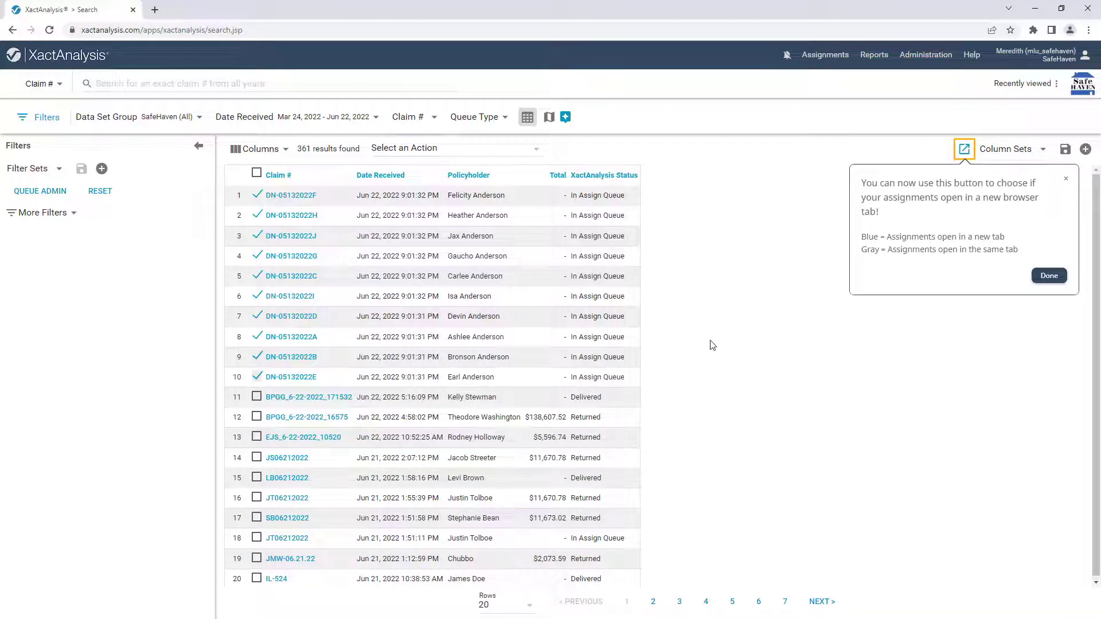
click(517, 153)
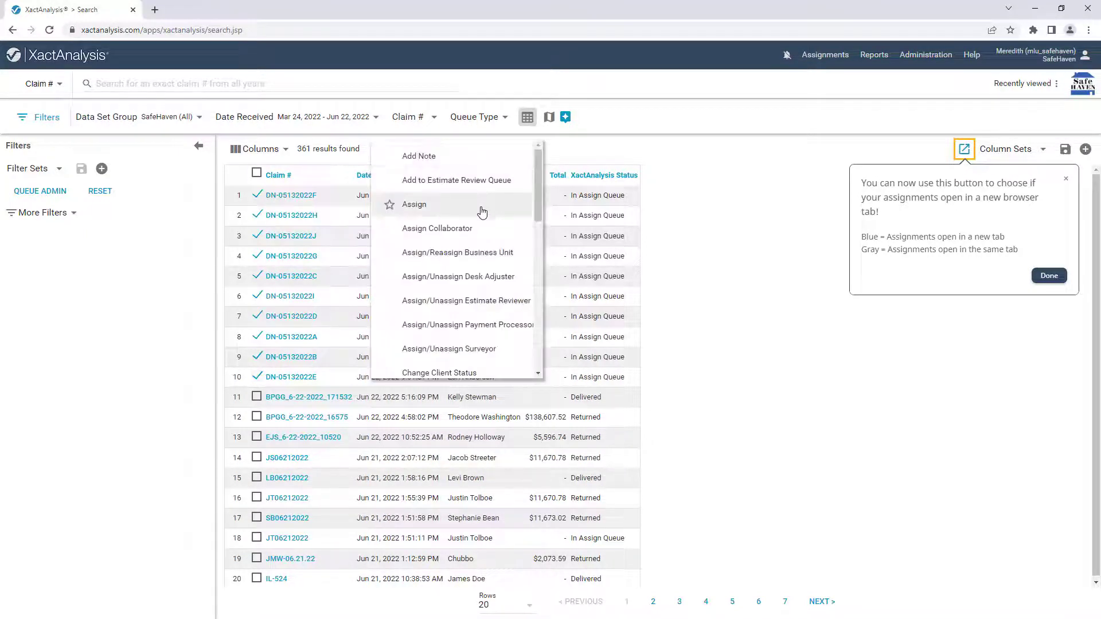
click(483, 211)
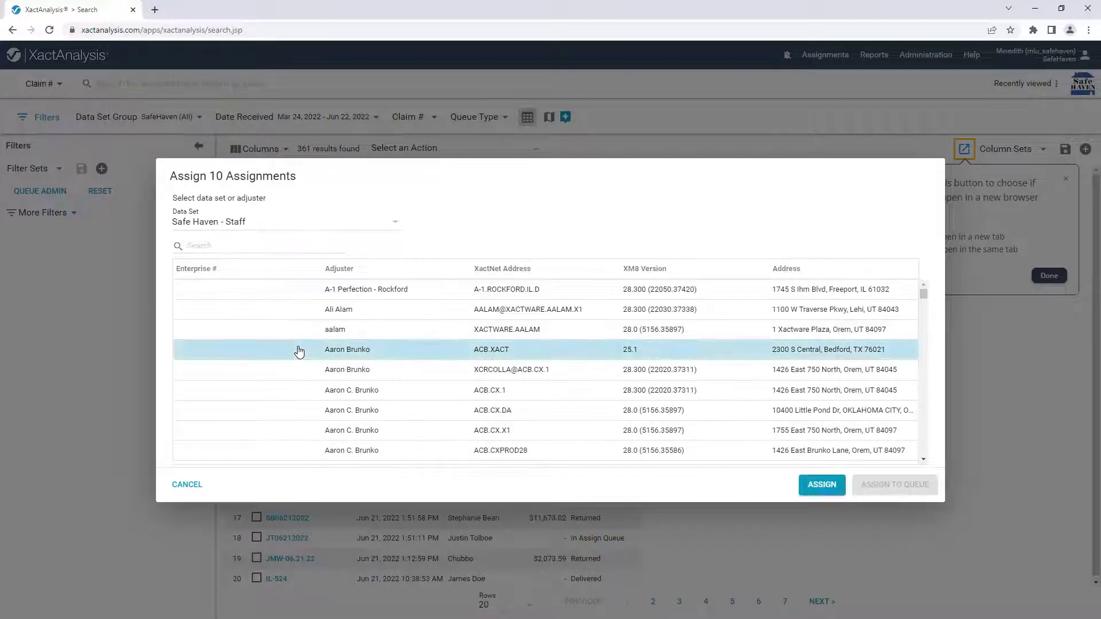
click(824, 486)
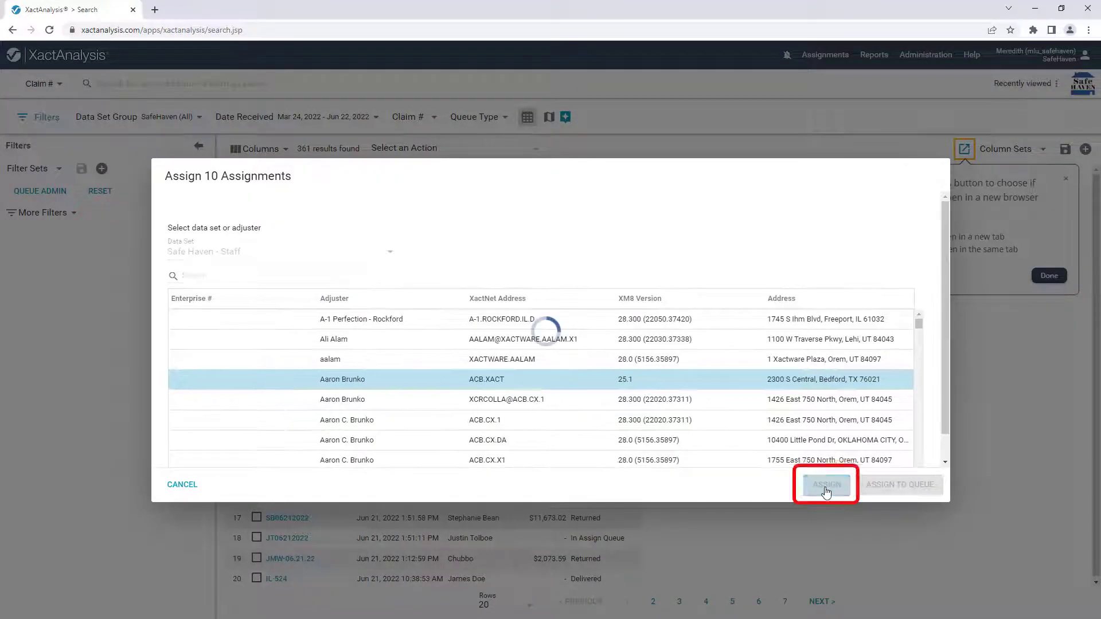